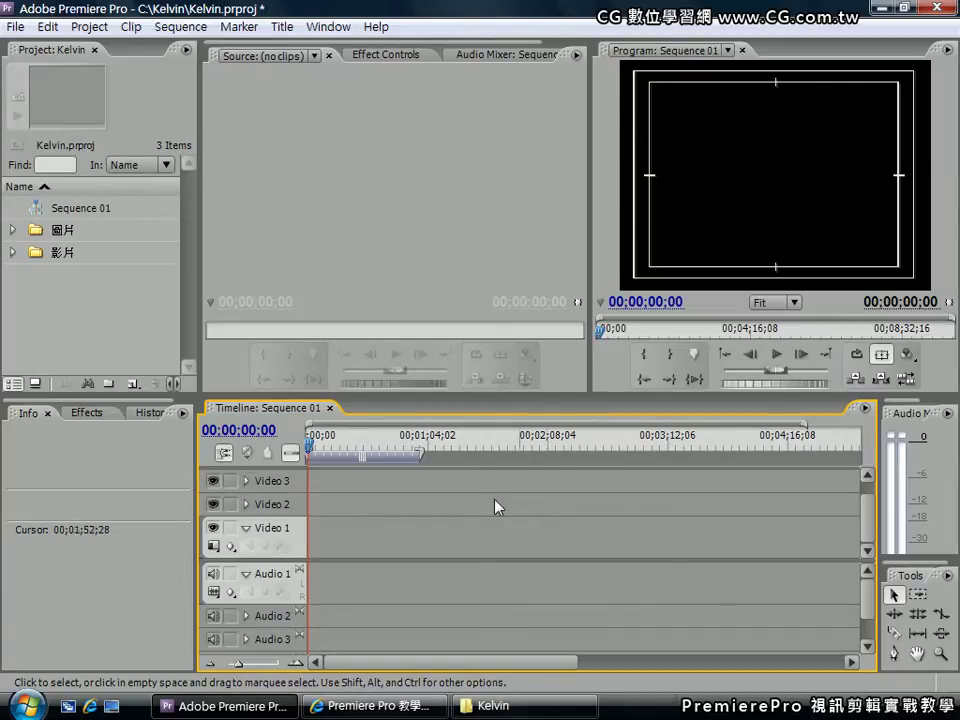
Make the Project panel the active panel instead of the Timeline.
left_click(143, 311)
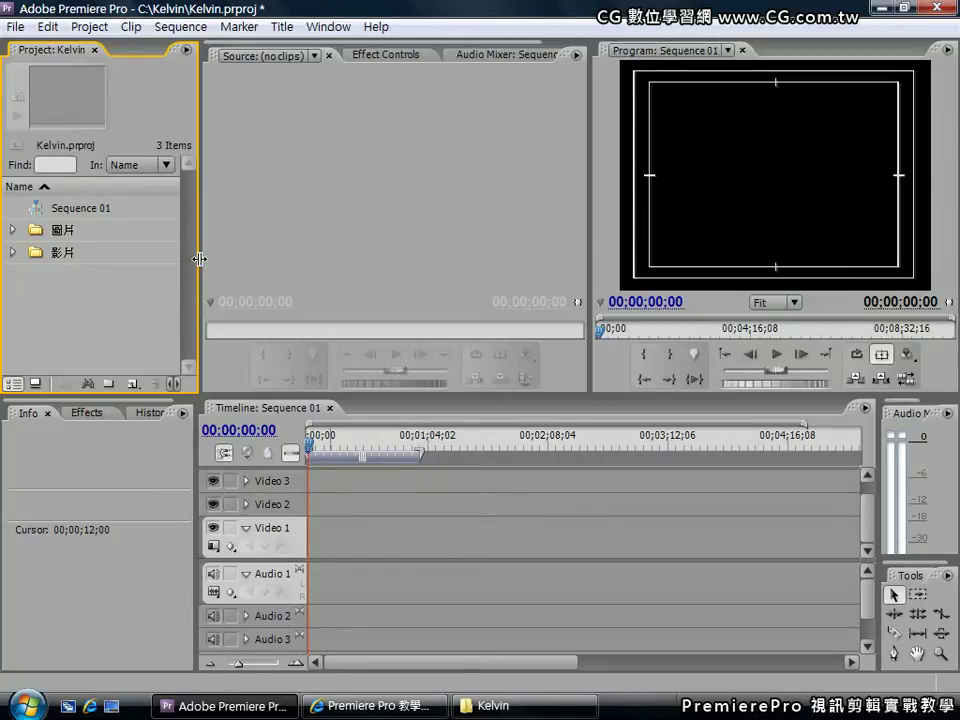
left_click_drag(200, 259, 326, 261)
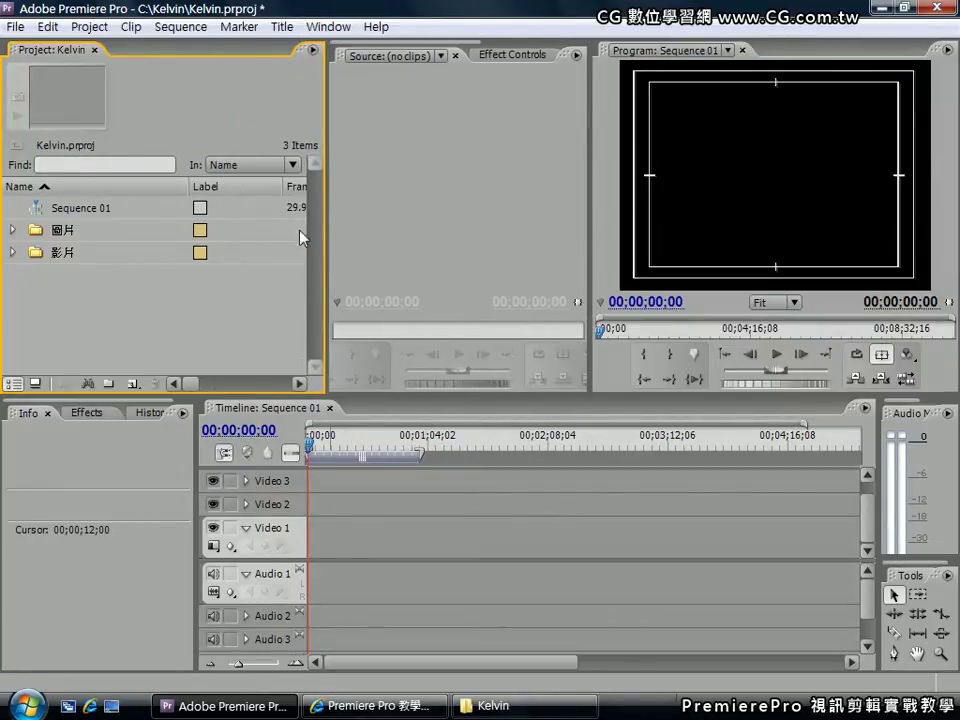
left_click_drag(322, 225, 455, 224)
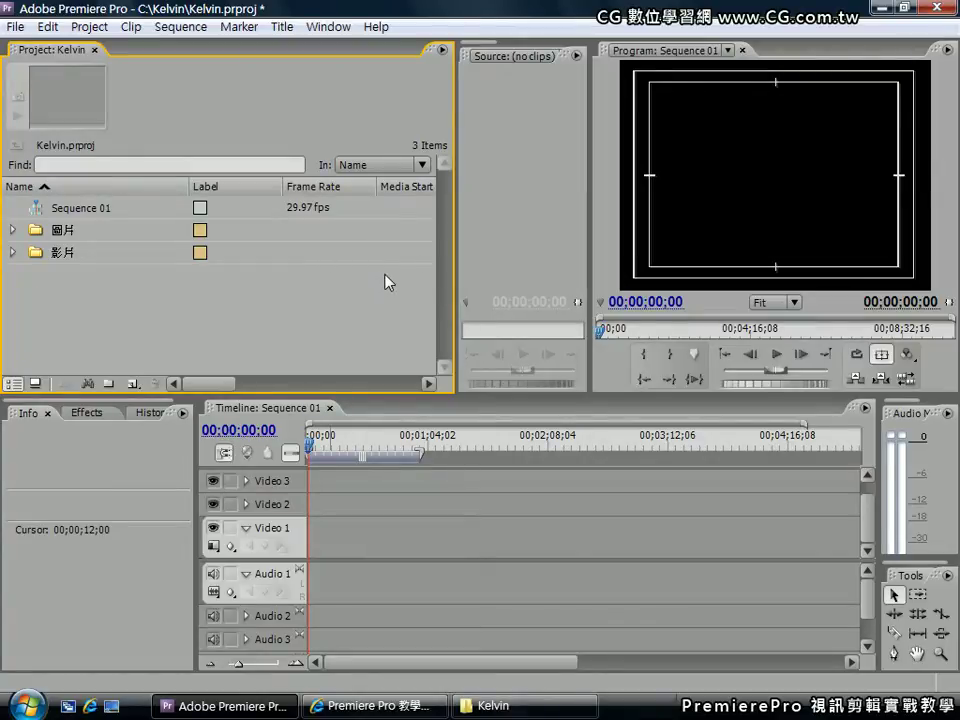
left_click_drag(453, 268, 199, 302)
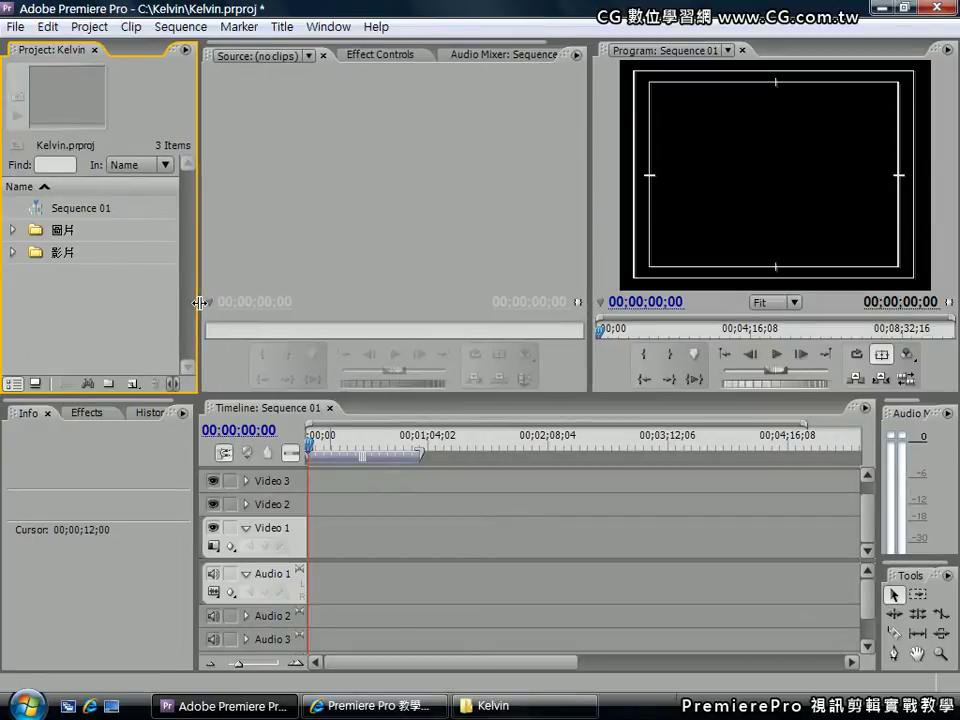
Close the Info panel so the Effects panel takes its place.
left_click(47, 414)
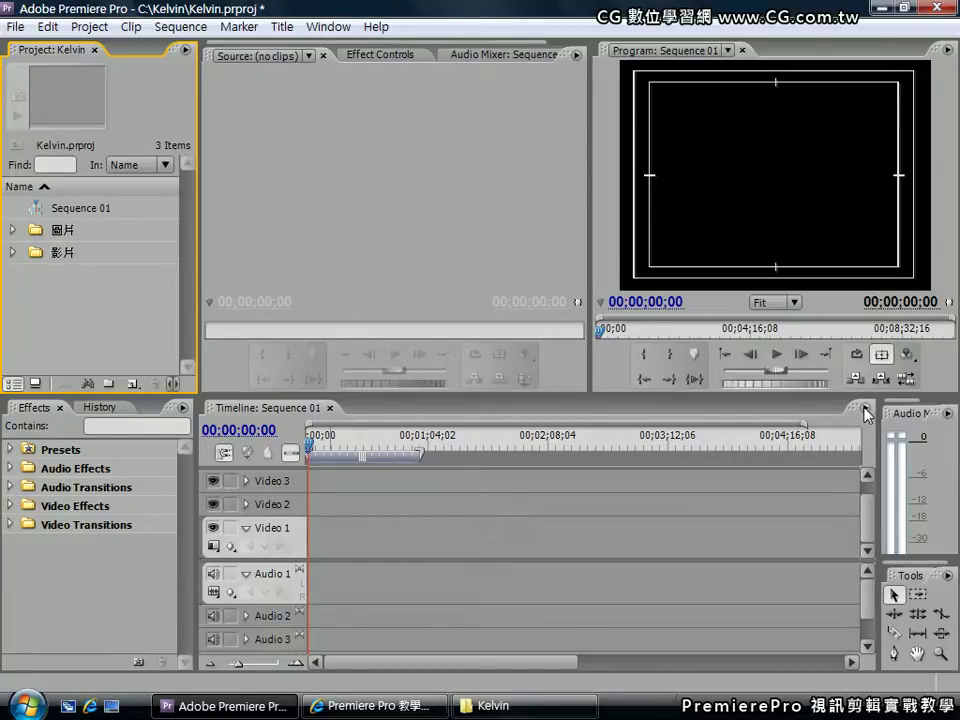
left_click(577, 56)
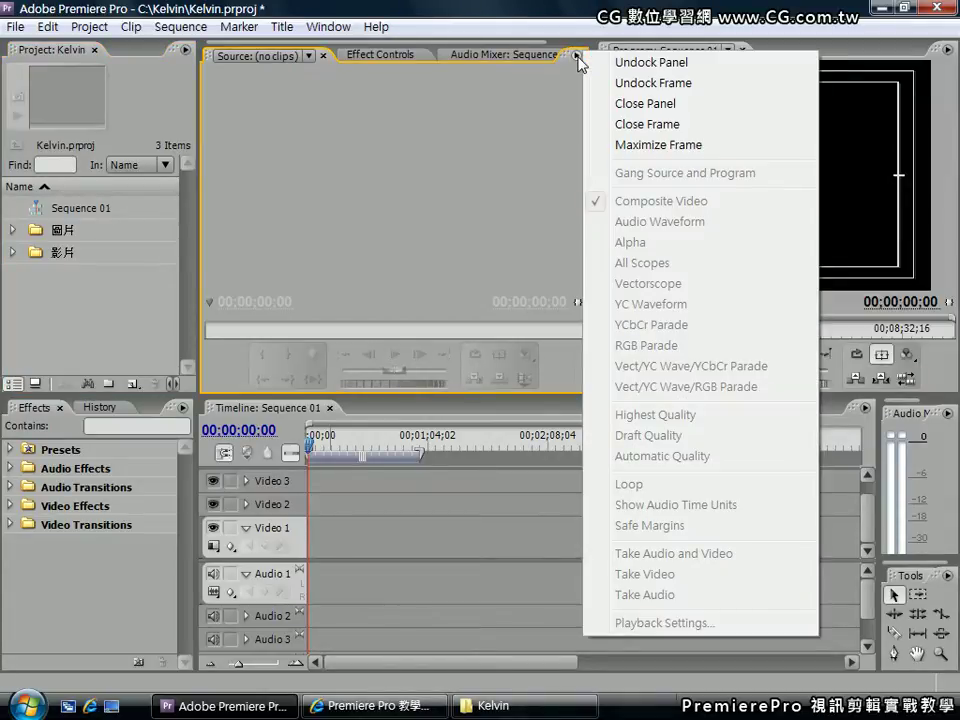
Close the Project: Kelvin panel so the Source monitor fills the upper left.
left_click(186, 50)
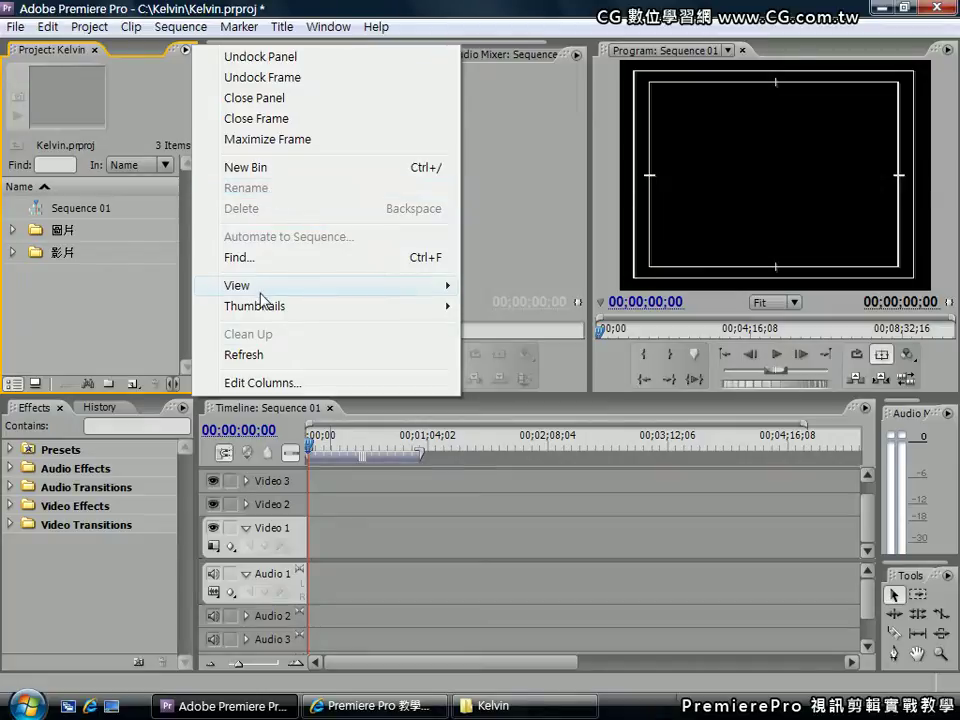
left_click(508, 249)
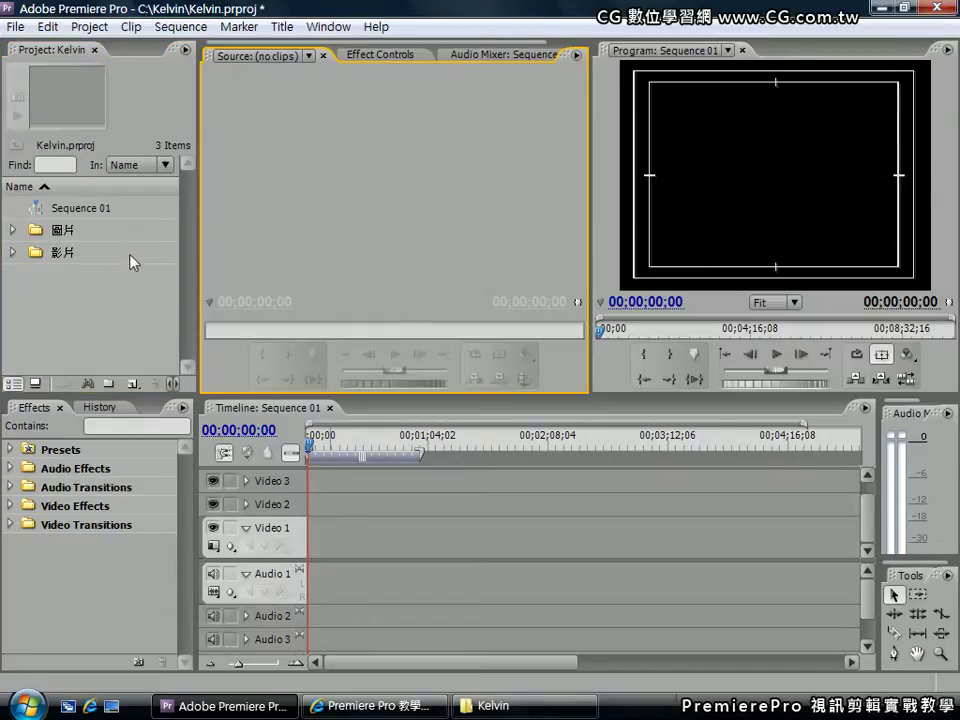
left_click(95, 49)
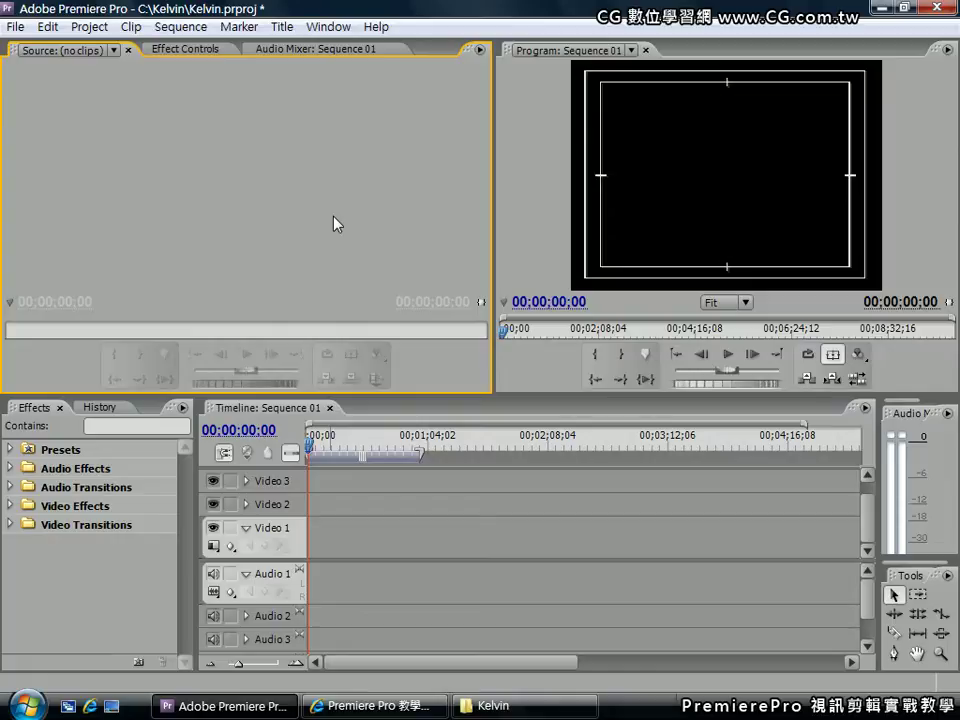
Reopen the Project panel from the Window menu, then widen the Program monitor and shorten the Timeline.
left_click(326, 28)
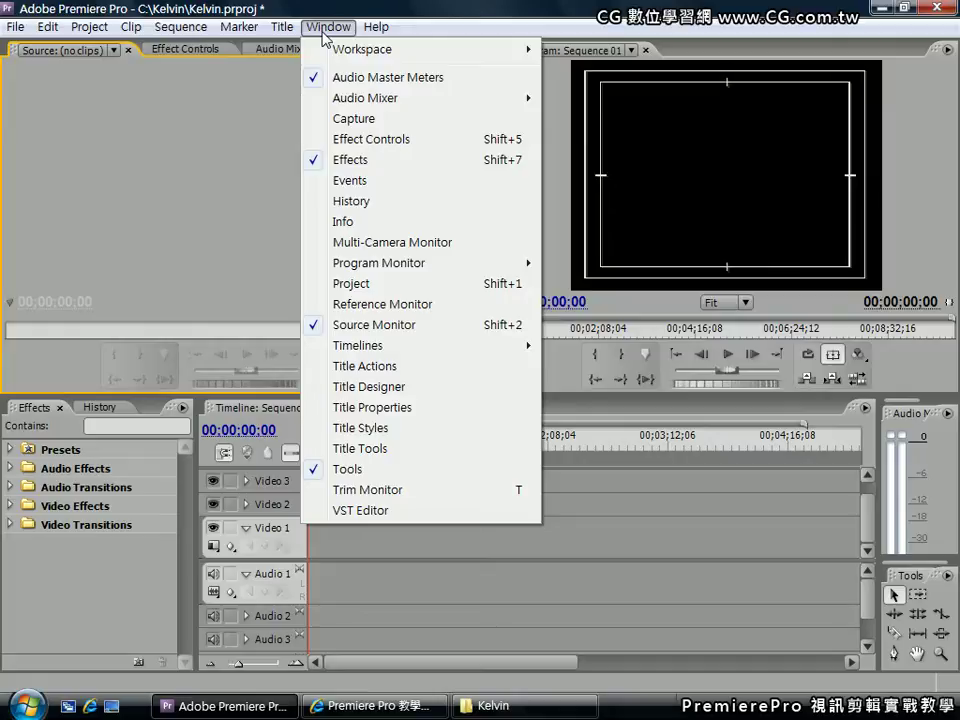
left_click(350, 284)
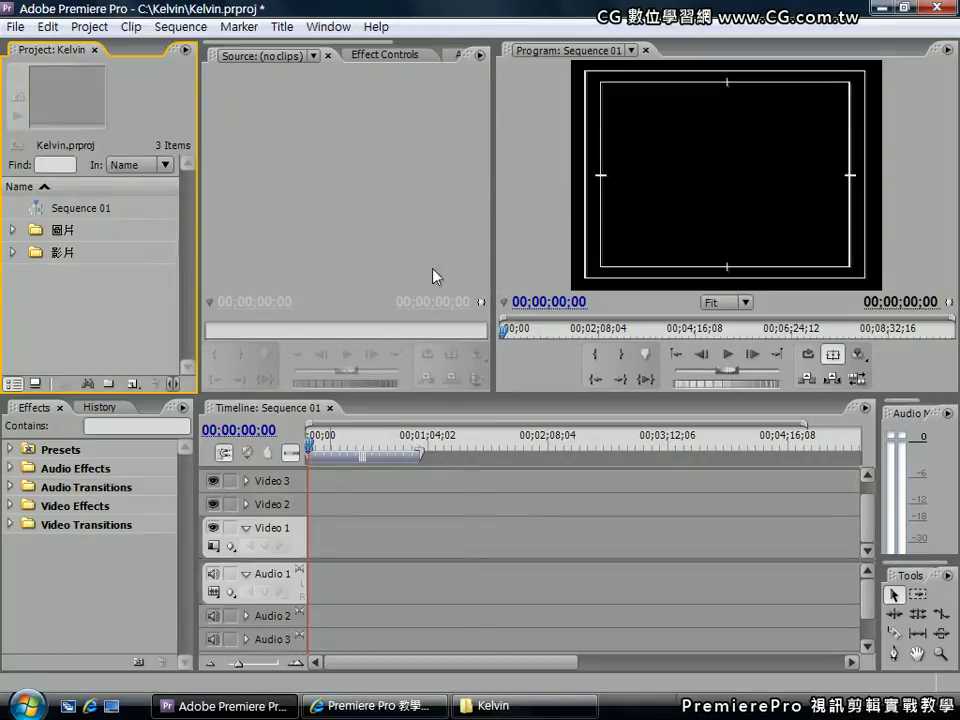
left_click_drag(495, 214, 362, 205)
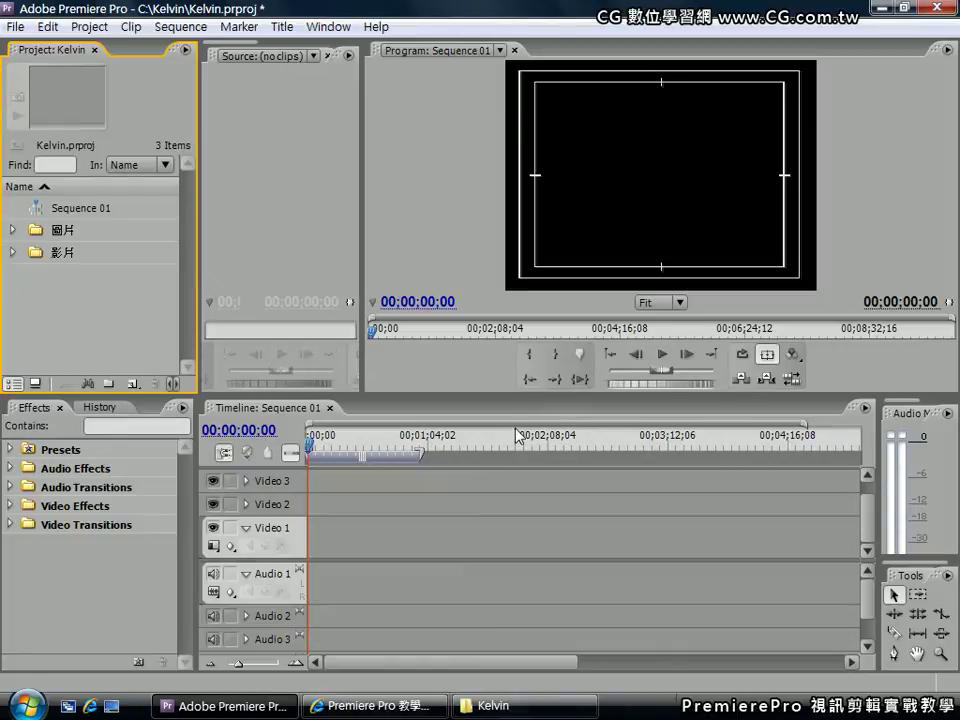
left_click_drag(513, 392, 514, 546)
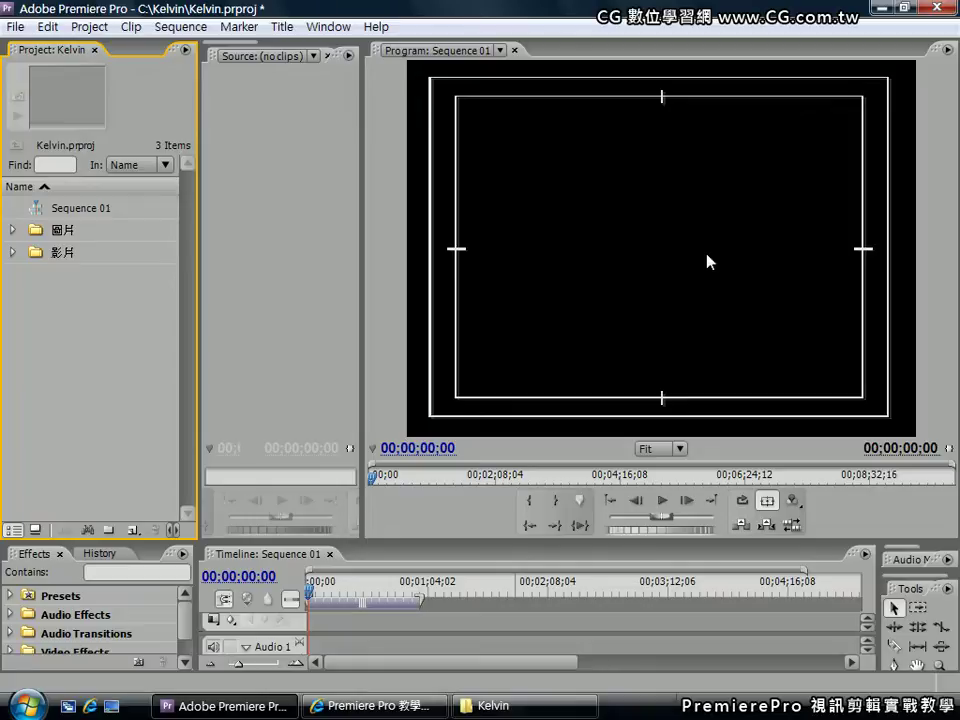
Apply the Editing workspace, then switch to the Effects workspace.
left_click(336, 29)
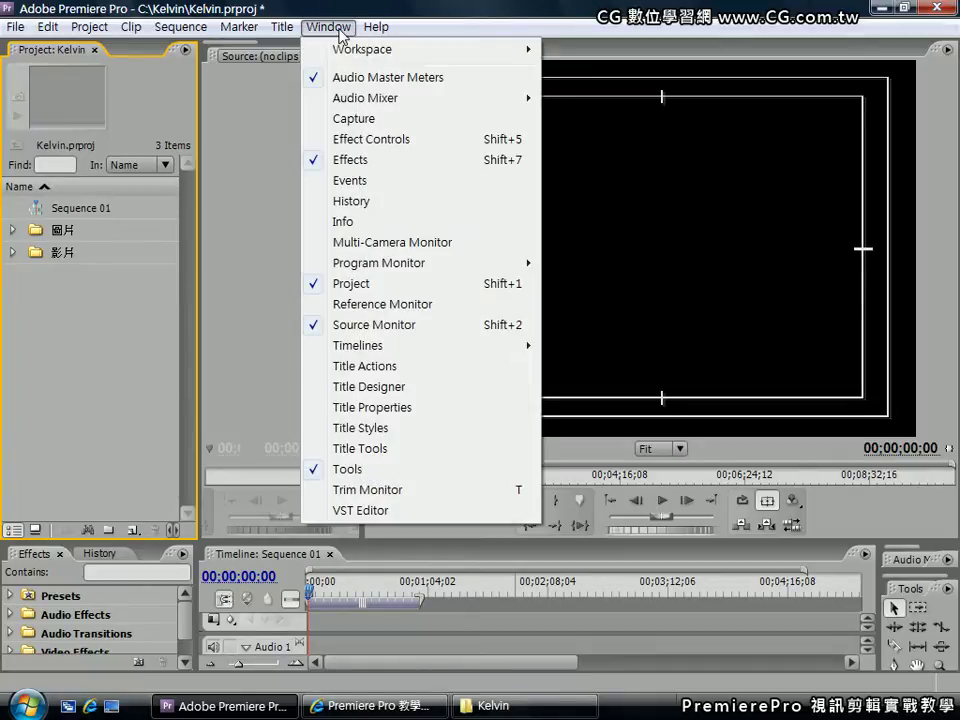
mouse_move(348, 58)
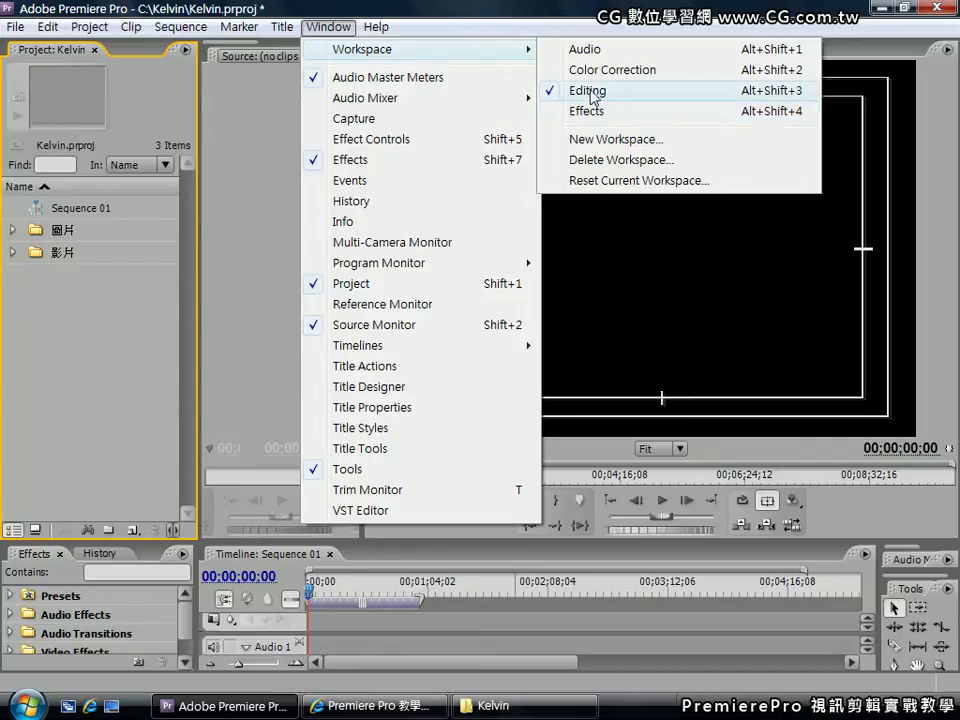
left_click(602, 92)
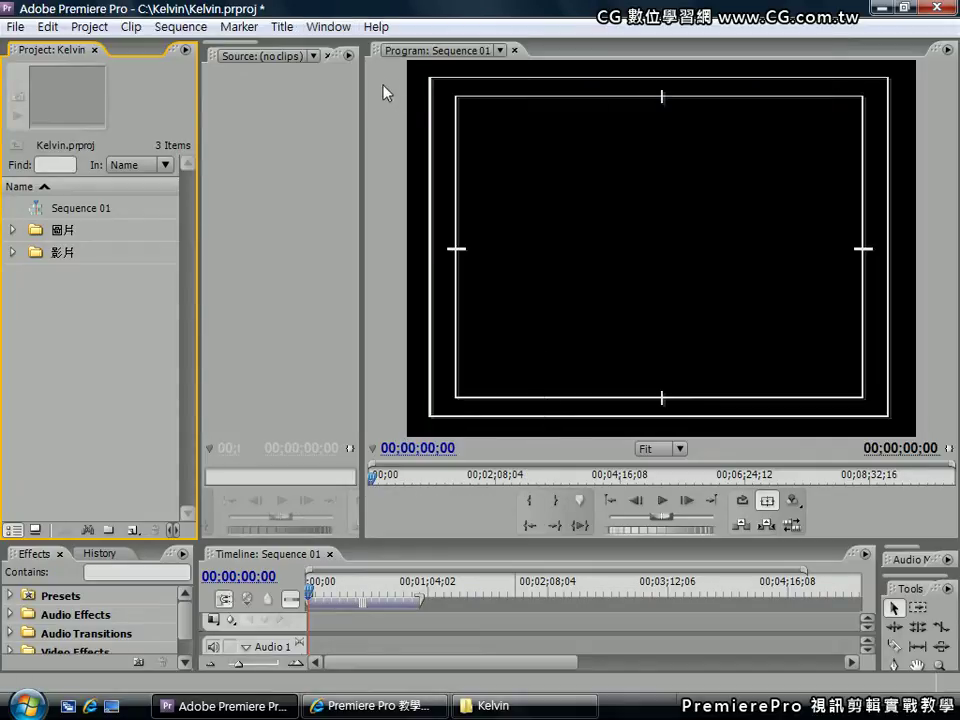
left_click(345, 32)
mouse_move(281, 47)
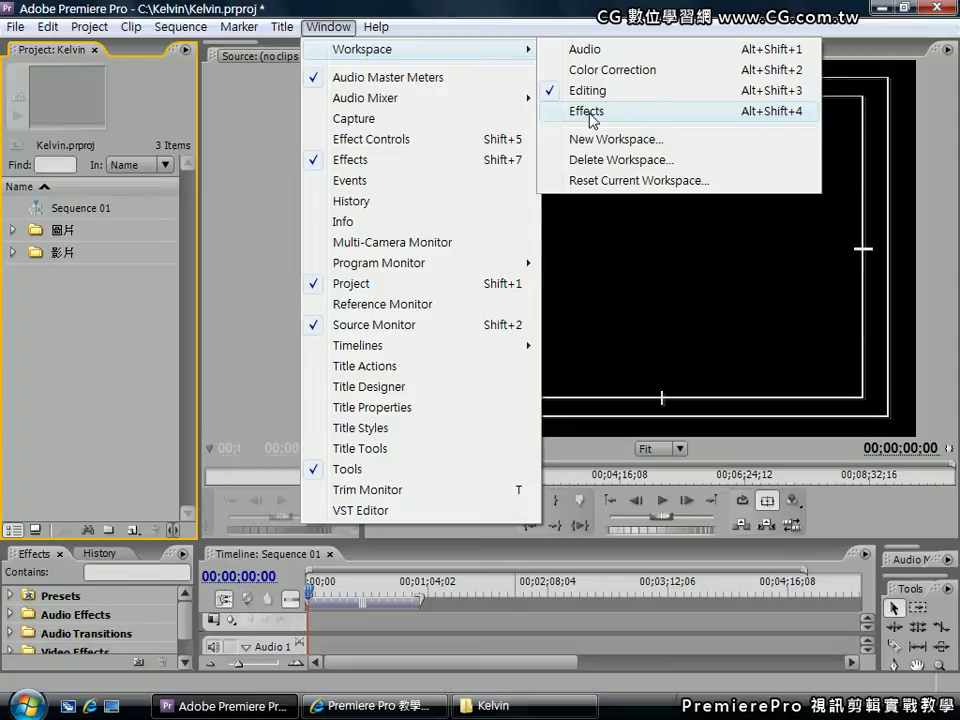
left_click(590, 113)
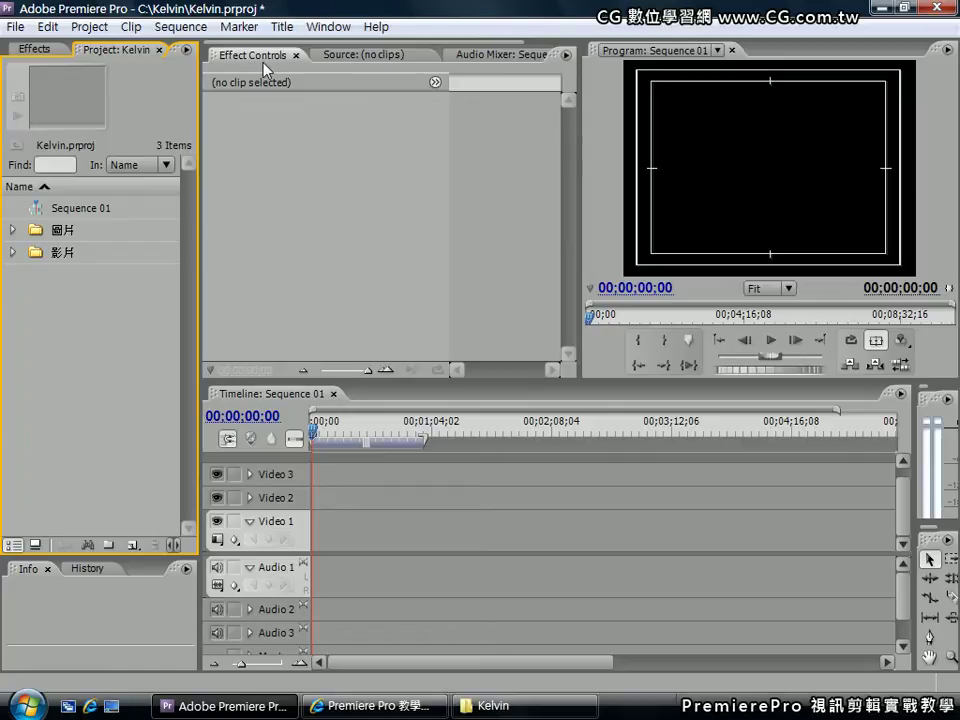
Bring the Effects panel forward and browse the Video Effects and Video Transitions folders.
left_click(50, 60)
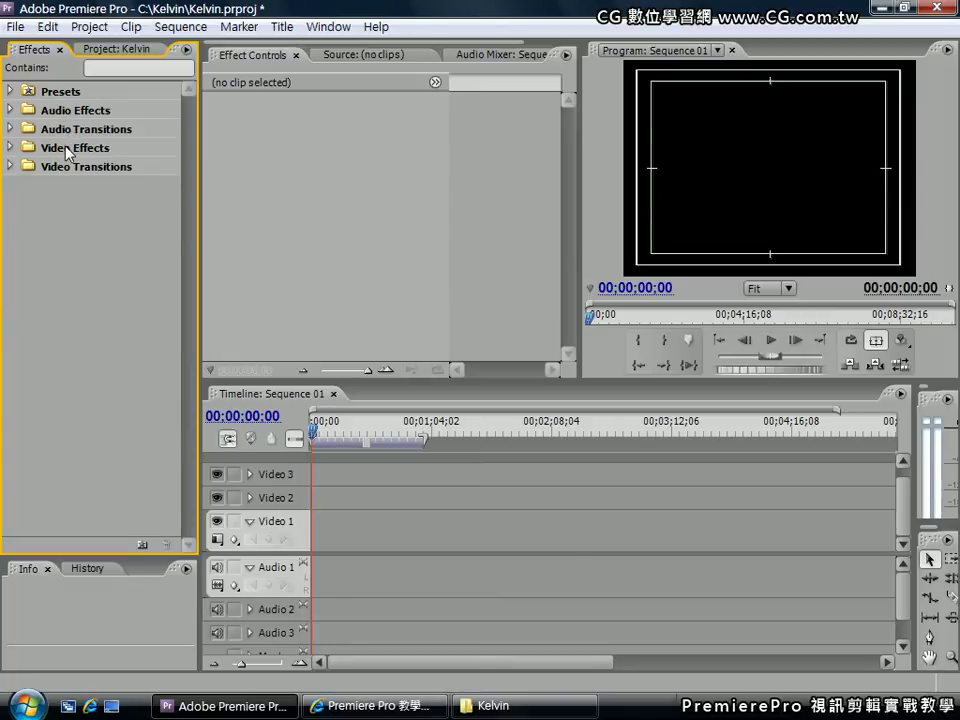
left_click(68, 152)
left_click(11, 148)
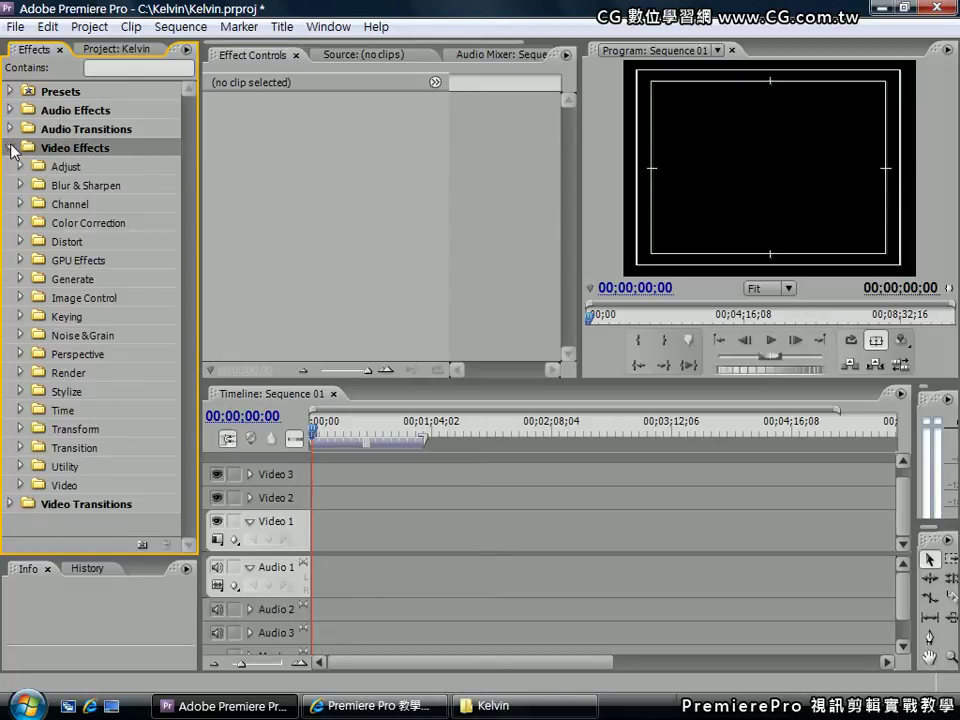
left_click(11, 148)
left_click(10, 167)
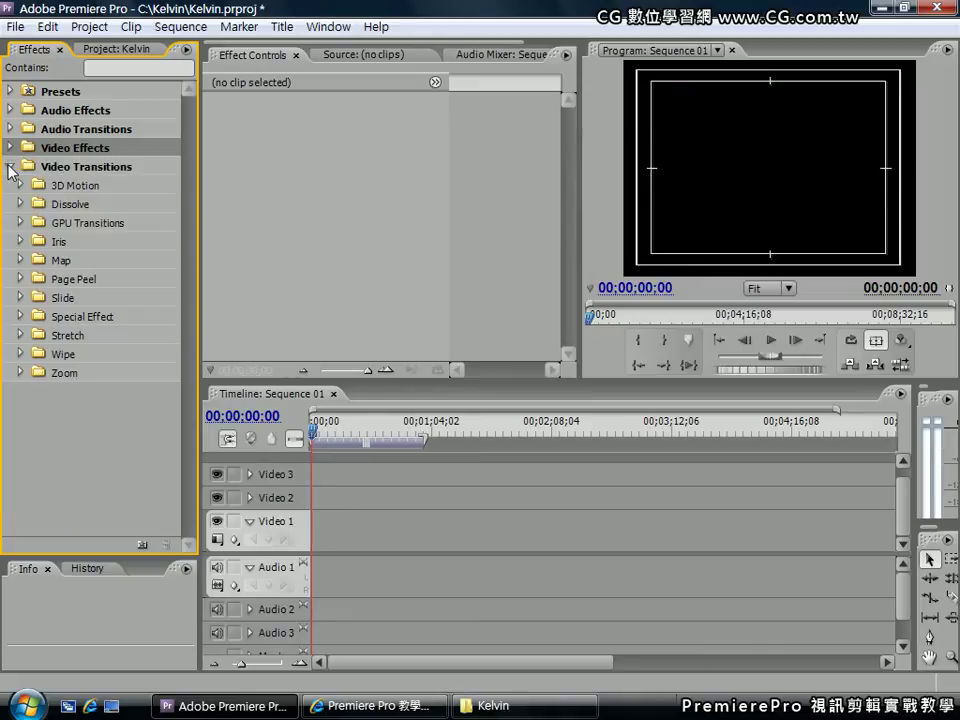
left_click(10, 167)
Expand and collapse the Audio Effects and Audio Transitions folders.
left_click(10, 110)
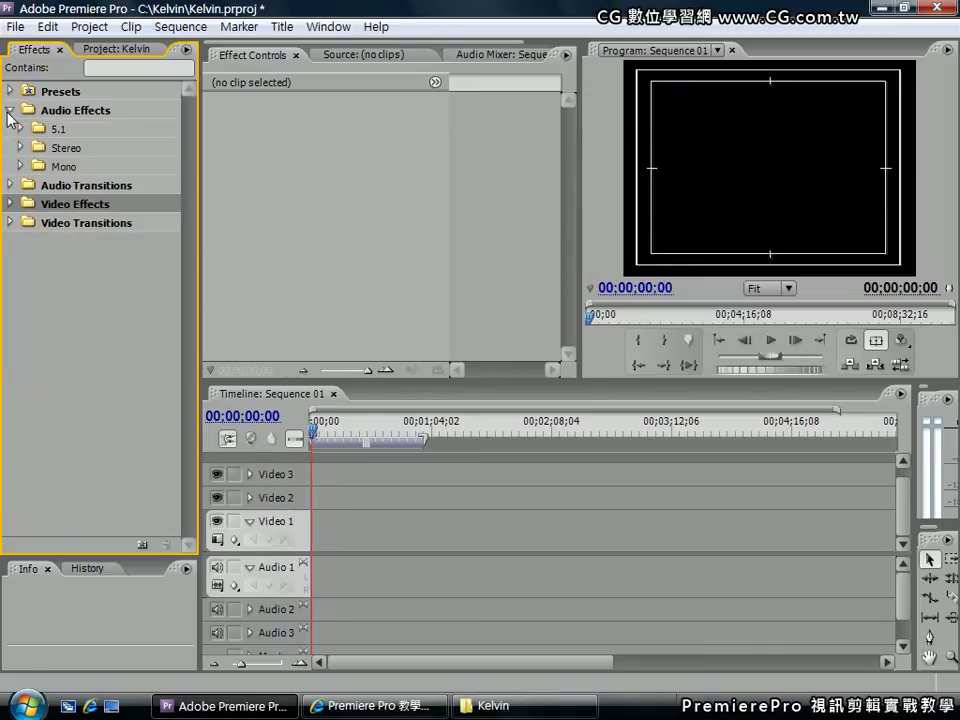
left_click(9, 111)
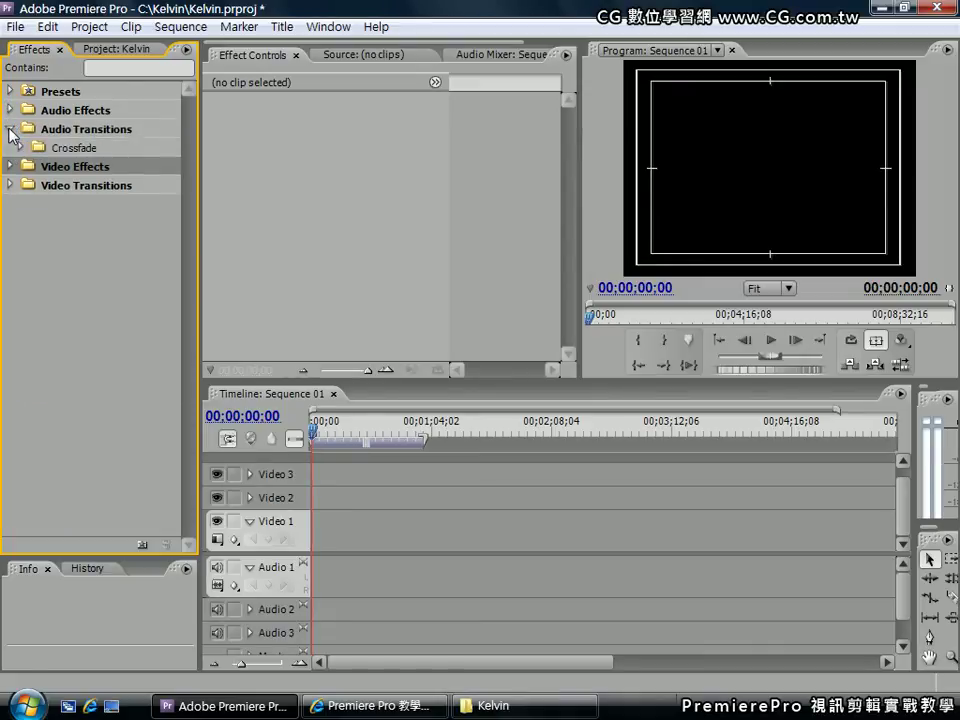
left_click(9, 129)
left_click(10, 129)
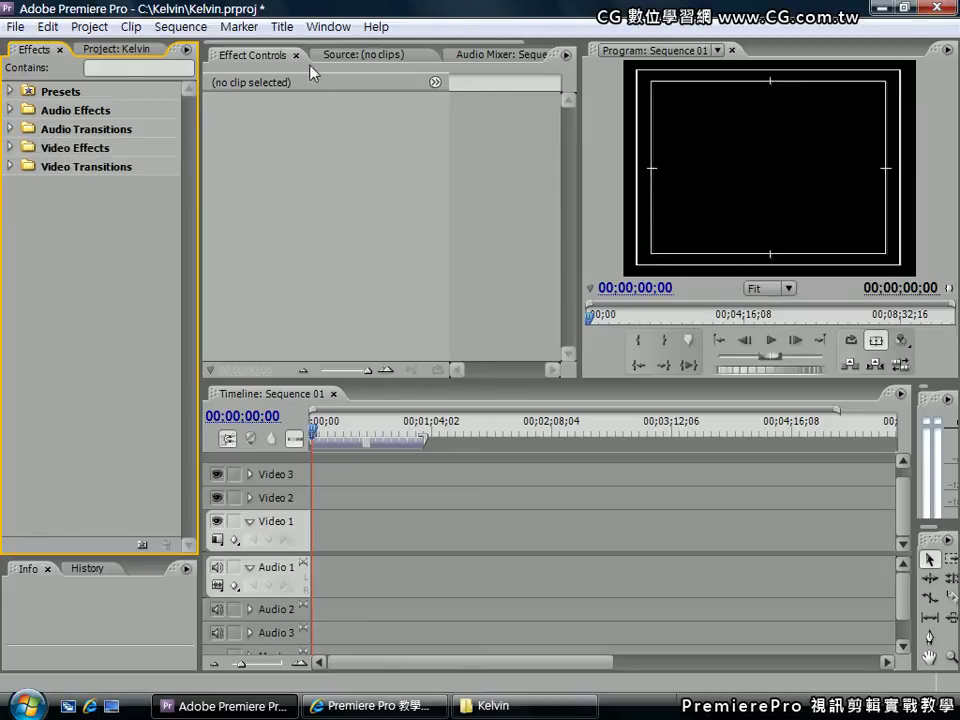
left_click(328, 27)
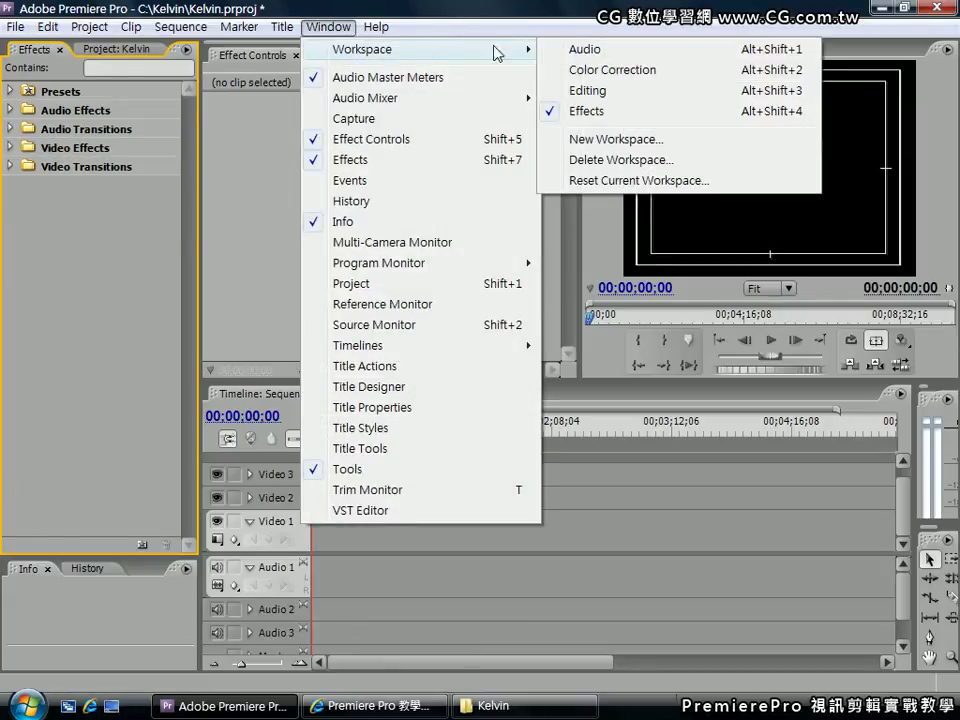
Cycle the workspace through Audio and Color Correction, ending on Editing.
left_click(598, 58)
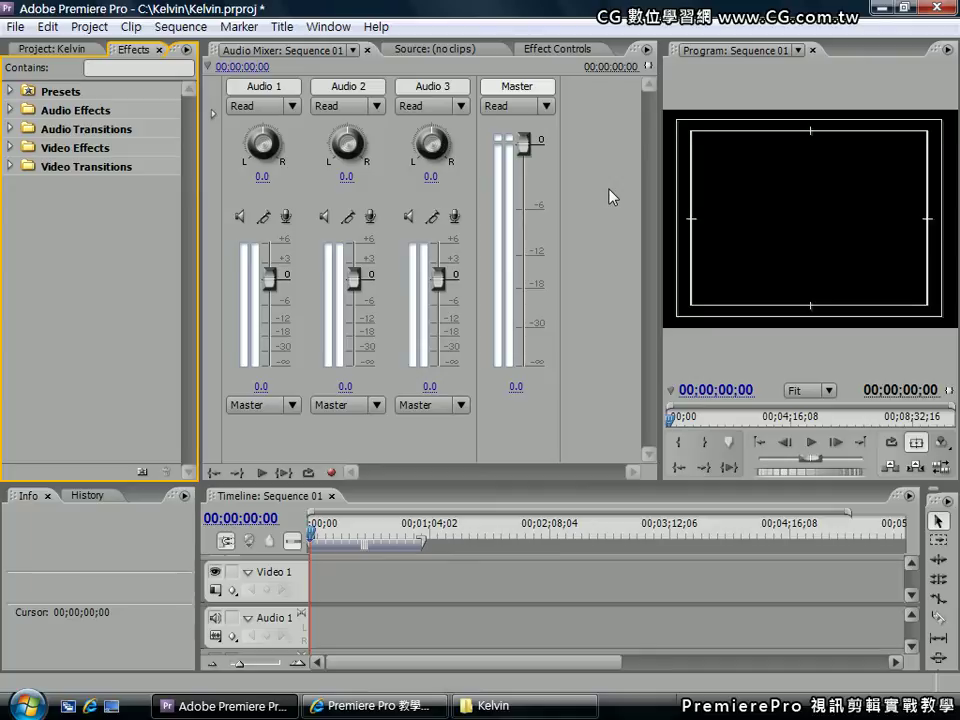
left_click(345, 28)
mouse_move(360, 49)
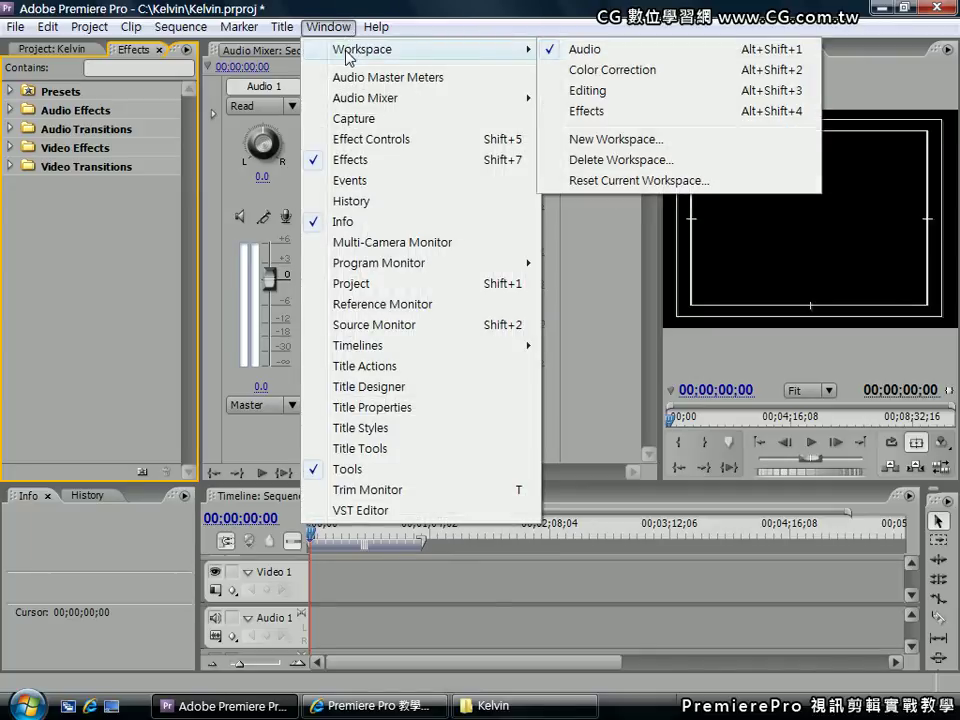
left_click(572, 72)
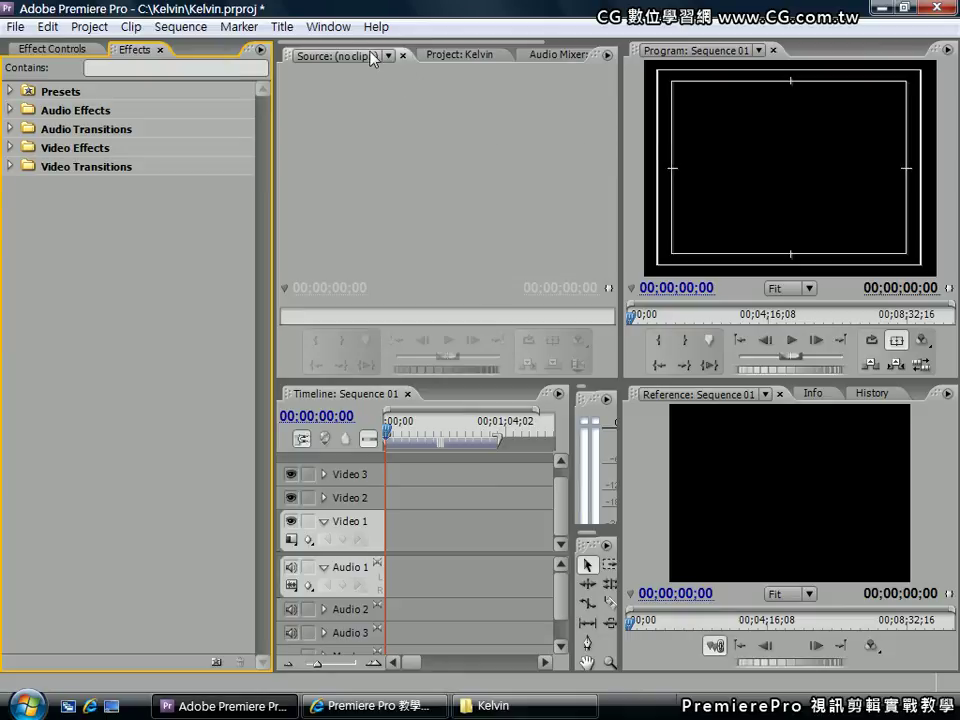
left_click(328, 26)
mouse_move(382, 59)
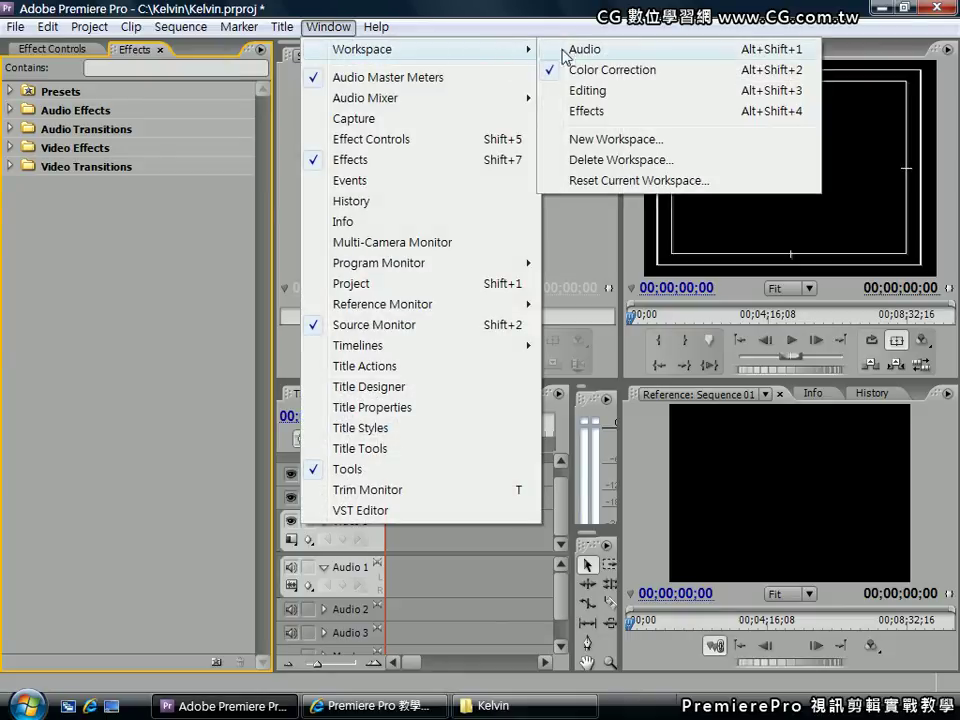
left_click(604, 92)
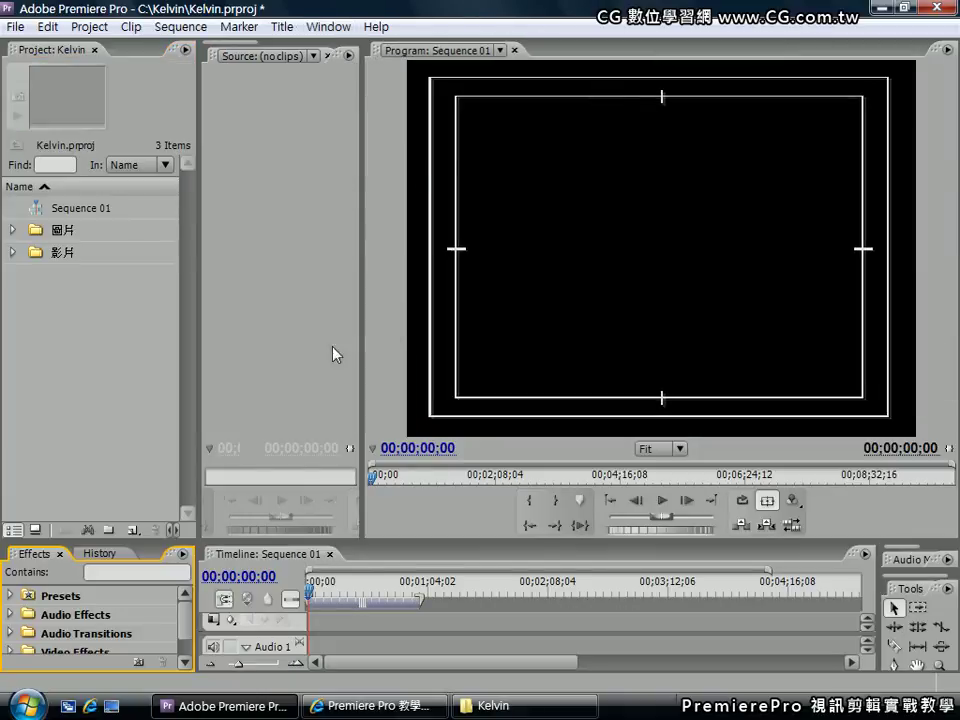
Make the Timeline much taller, then give some height back to the monitors.
left_click_drag(200, 543, 558, 232)
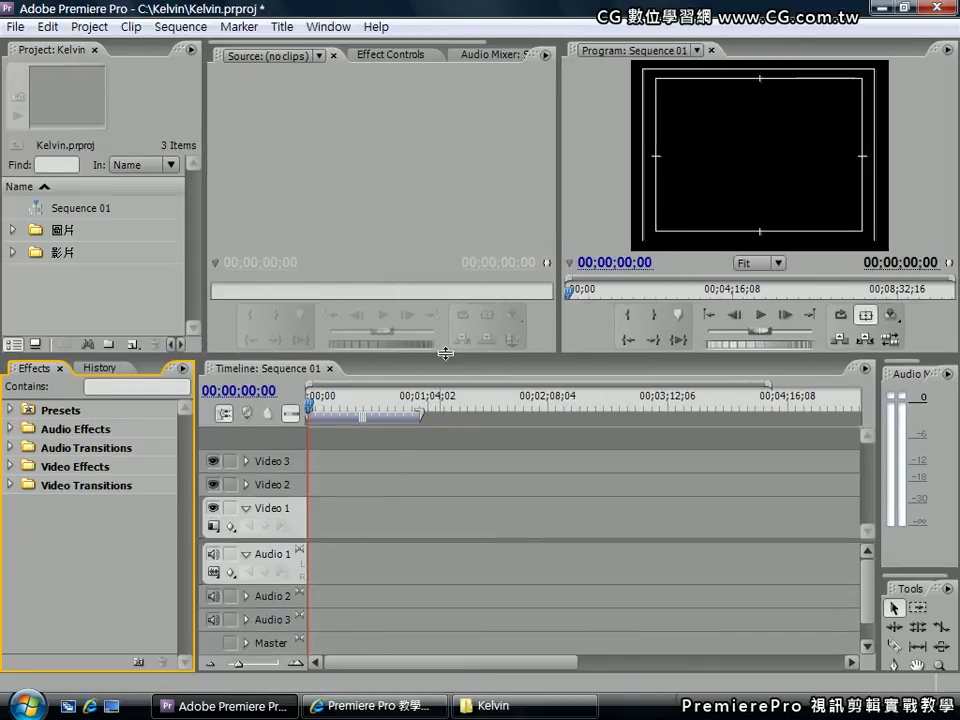
left_click_drag(445, 353, 440, 414)
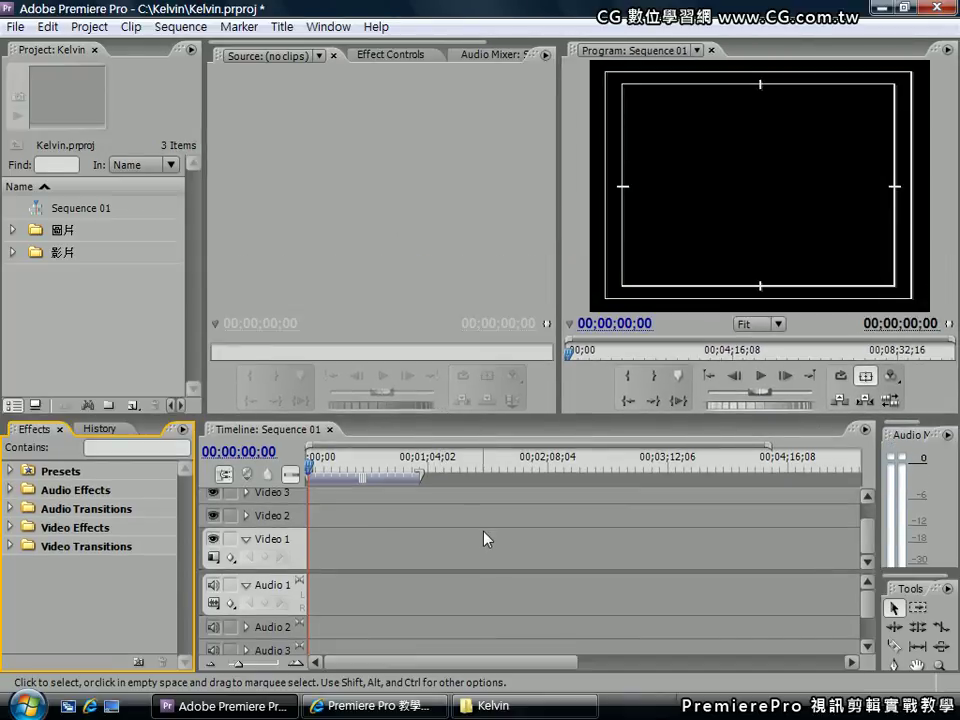